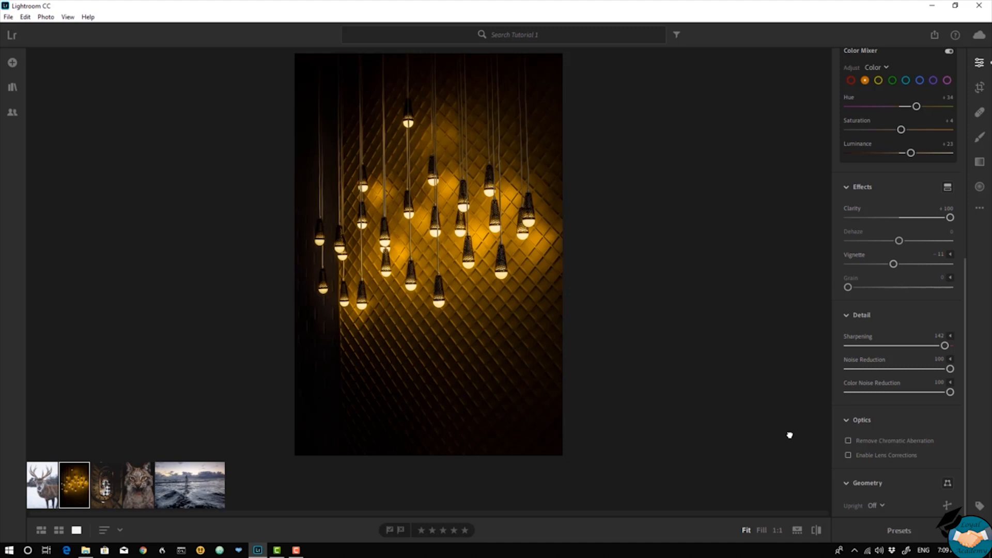
Reset the Light, Effects and Color adjustments of the hanging light-bulbs photo and expand the Color settings.
scroll(912, 306, "up", 7)
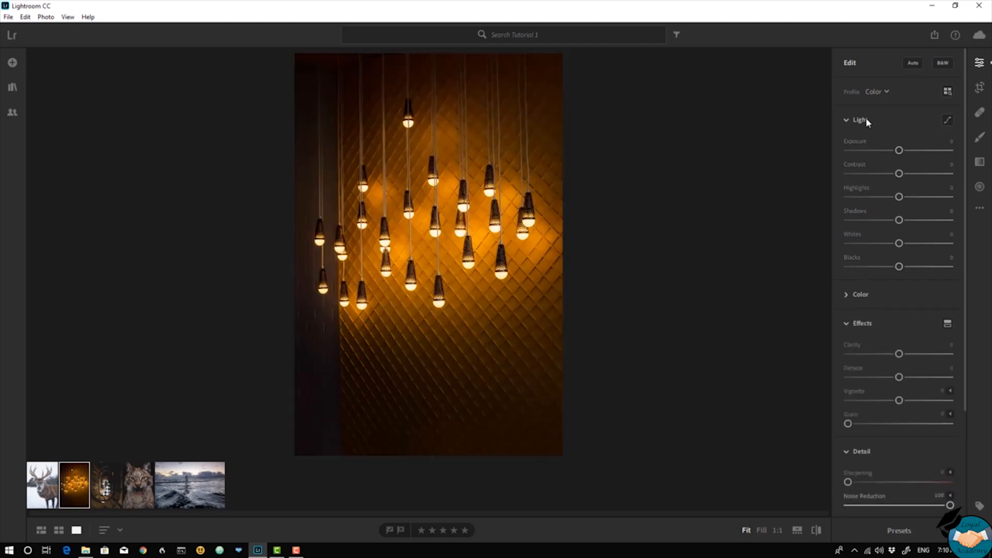
right_click(867, 119)
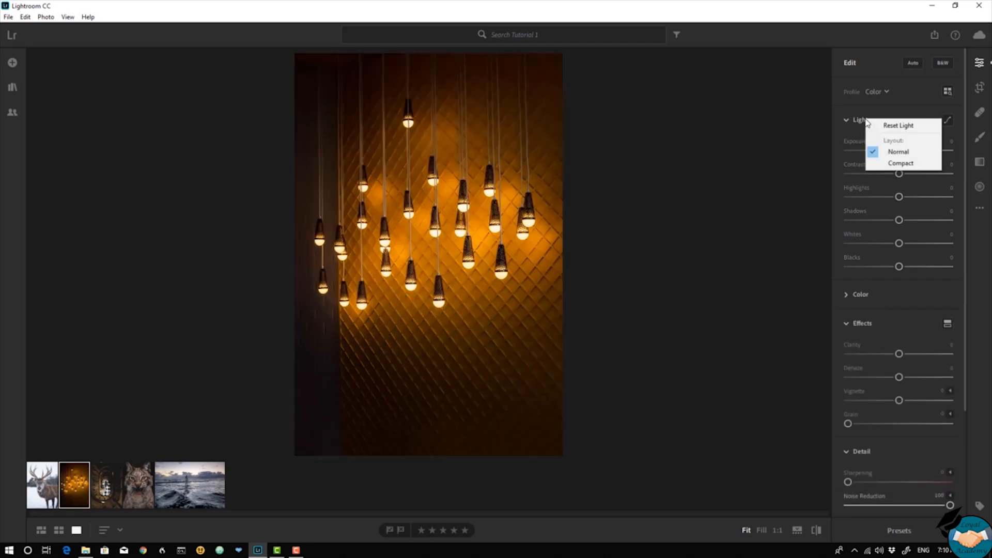
left_click(873, 125)
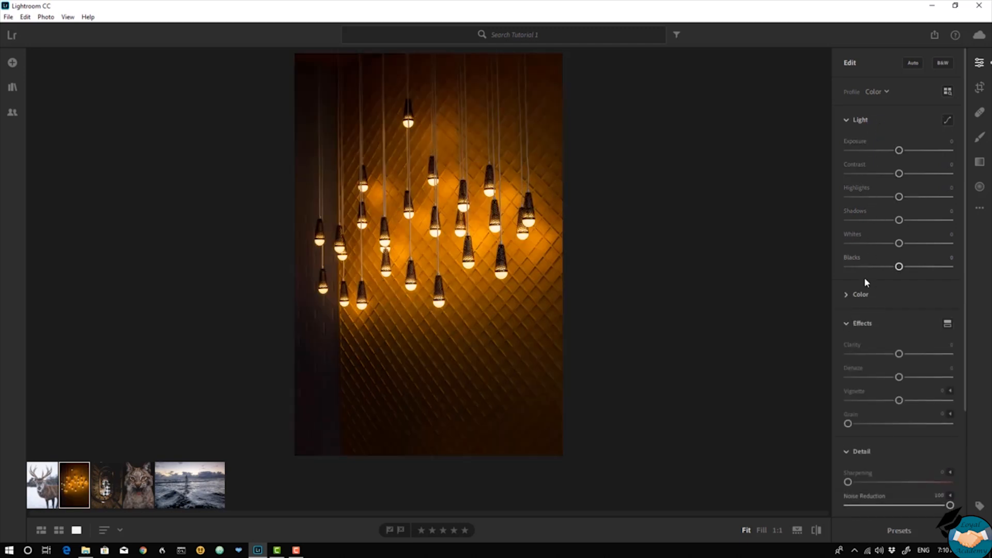
right_click(865, 325)
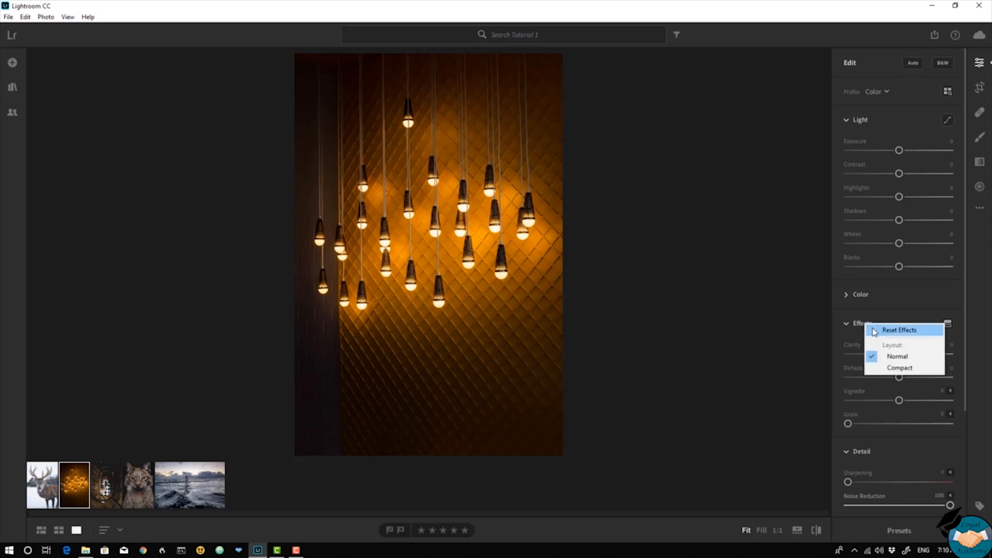
left_click(875, 331)
right_click(858, 299)
left_click(859, 301)
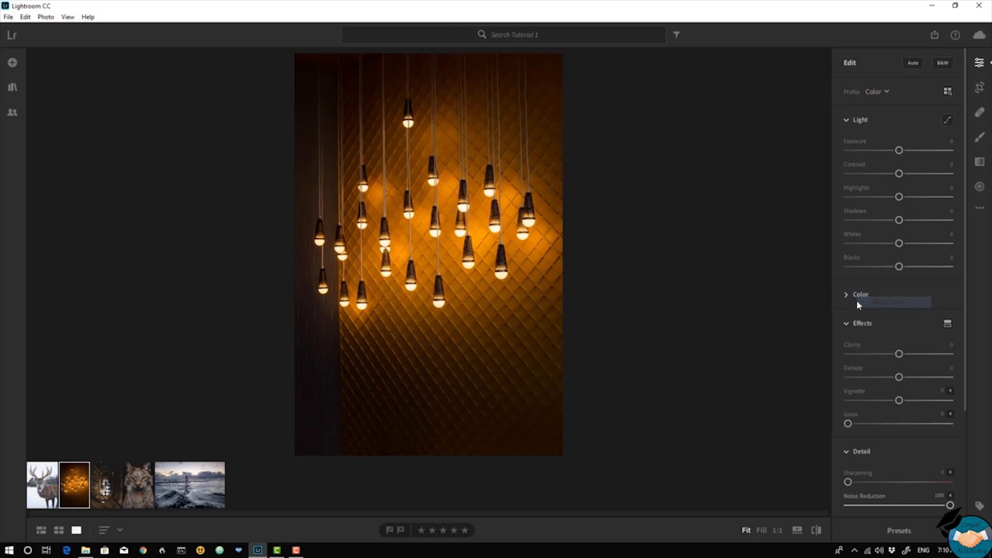
left_click(843, 295)
scroll(848, 262, "down", 6)
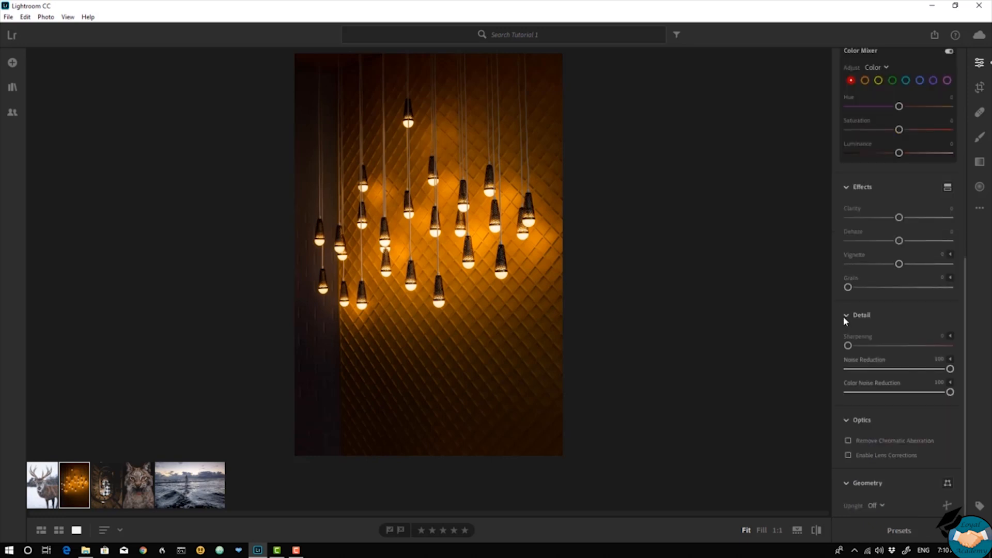
Set the photo's contrast to +3, shadows to -19 and blacks to -16.
scroll(846, 306, "up", 6)
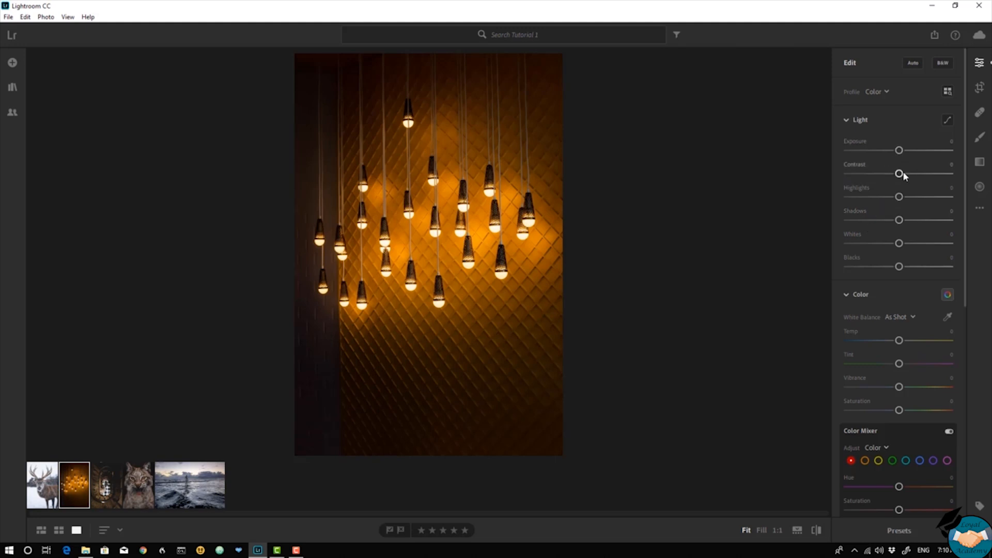
left_click_drag(900, 175, 902, 174)
left_click(888, 220)
double_click(853, 211)
left_click_drag(899, 222, 890, 227)
left_click_drag(900, 268, 890, 271)
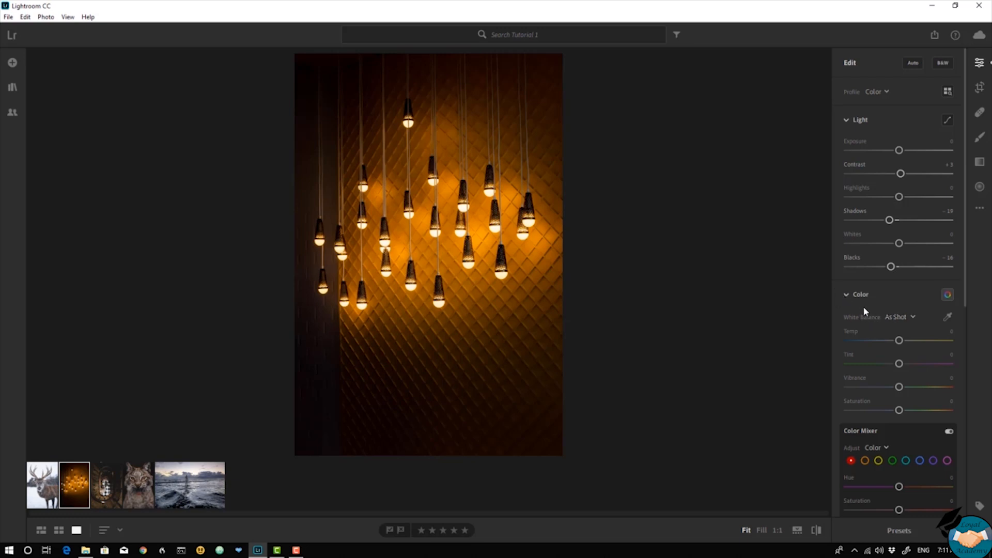
In the Color Mixer, set the orange channel's hue to +26, saturation to +10 and luminance to +18.
scroll(863, 306, "down", 2)
left_click(949, 224)
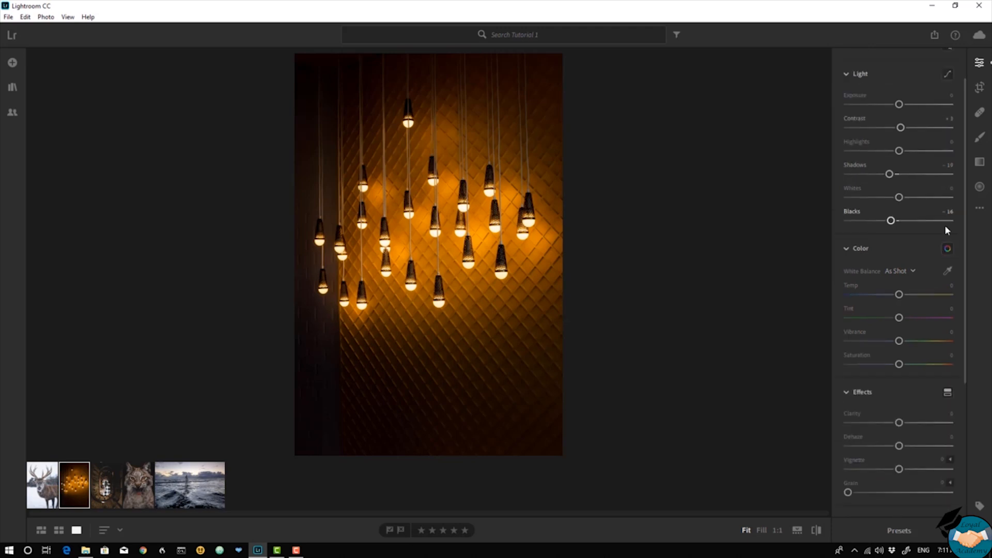
left_click(946, 248)
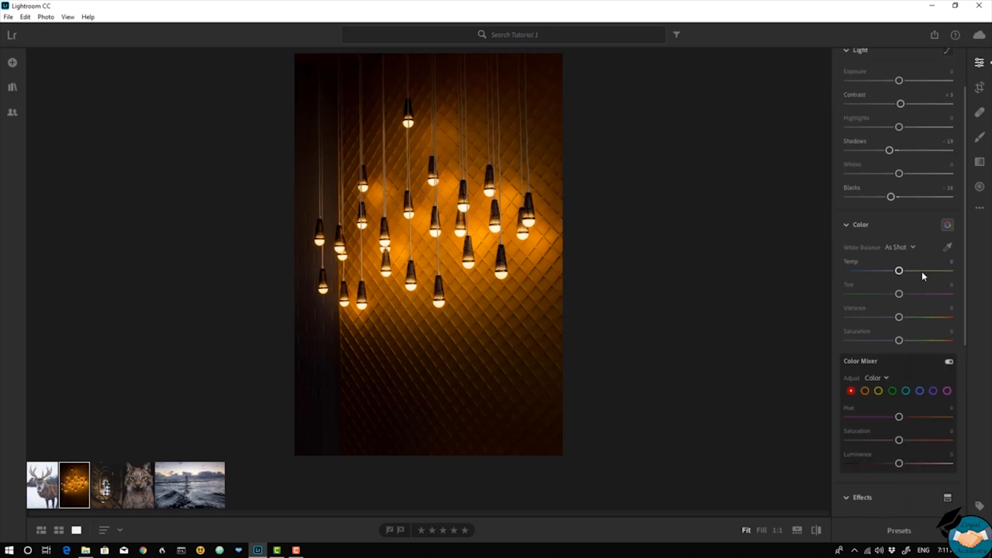
left_click(879, 391)
left_click(852, 391)
left_click(879, 391)
left_click_drag(900, 419, 914, 420)
left_click_drag(901, 441, 906, 475)
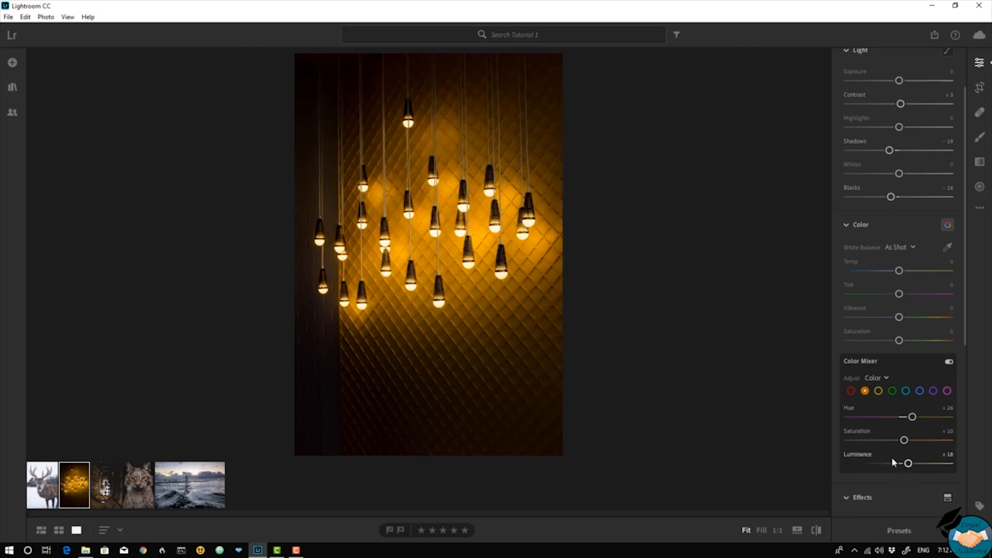
Raise the photo's clarity to +100 and set the vignette to -11.
scroll(893, 405, "down", 2)
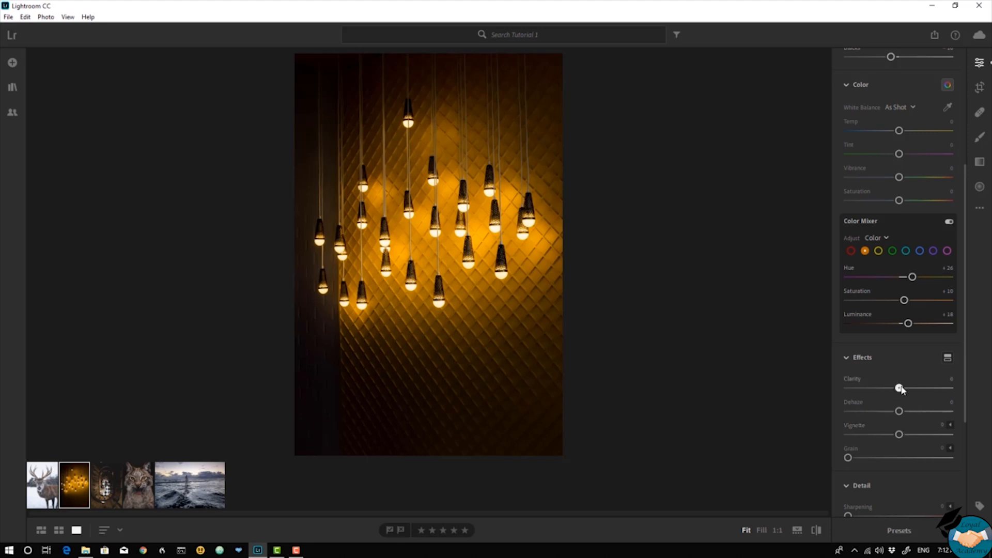
left_click_drag(901, 389, 982, 389)
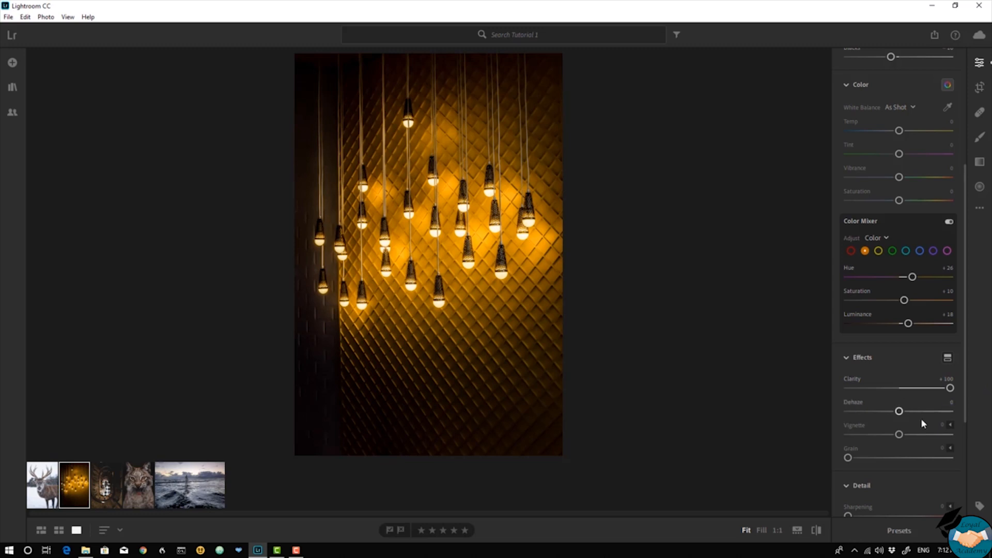
mouse_move(900, 436)
left_mouse_down()
mouse_move(886, 438)
mouse_move(896, 442)
left_mouse_up()
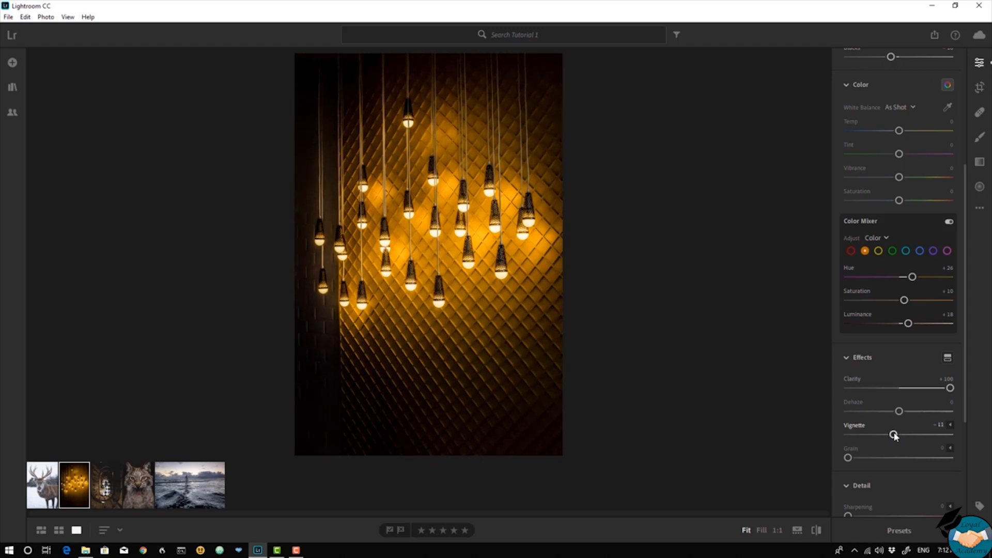
Reset the Detail adjustments, and set both noise reduction and color noise reduction to 100.
scroll(895, 437, "down", 2)
scroll(893, 437, "down", 2)
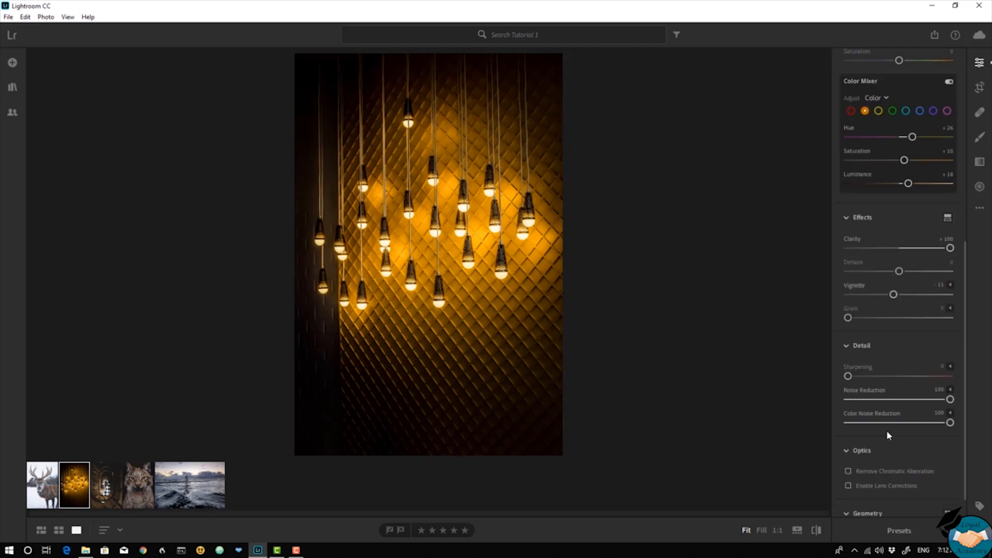
right_click(861, 349)
left_click(874, 352)
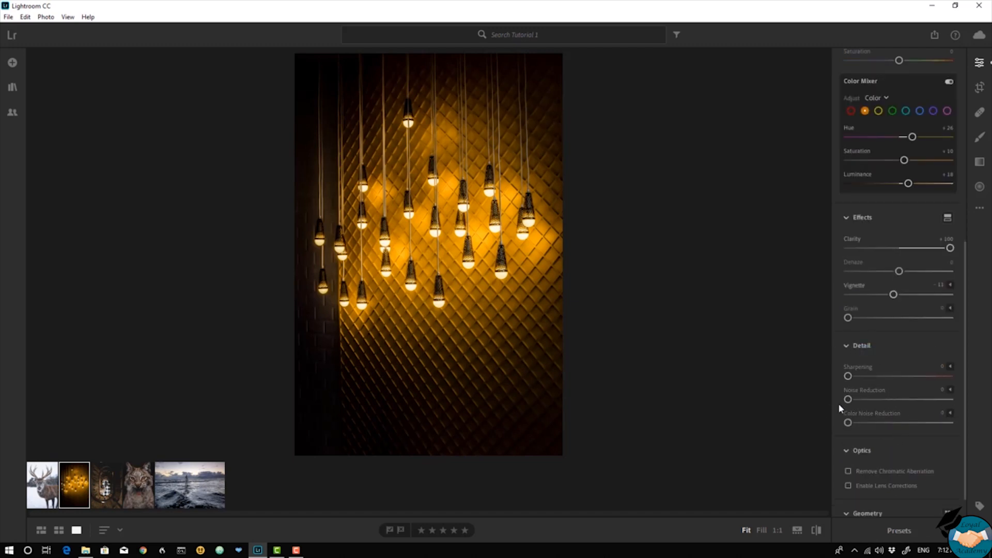
left_click_drag(848, 401, 974, 395)
left_click_drag(848, 424, 959, 421)
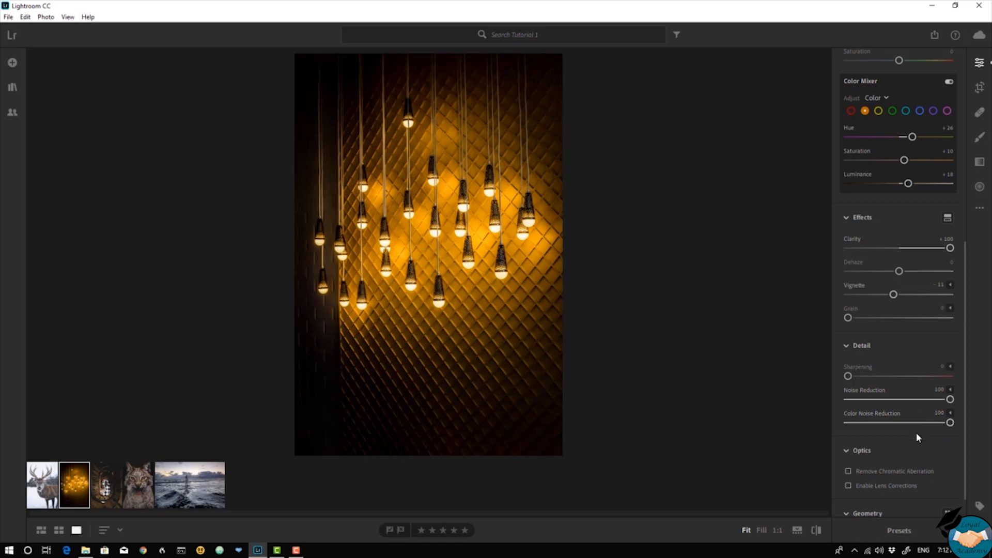
Compare the edited light-bulbs photo with its original version.
scroll(916, 433, "down", 1)
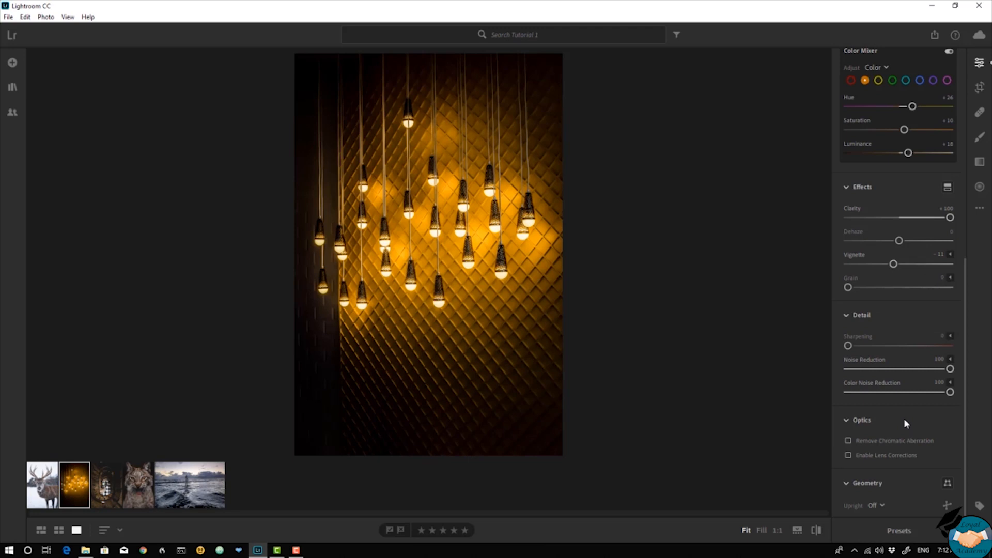
key("backslash")
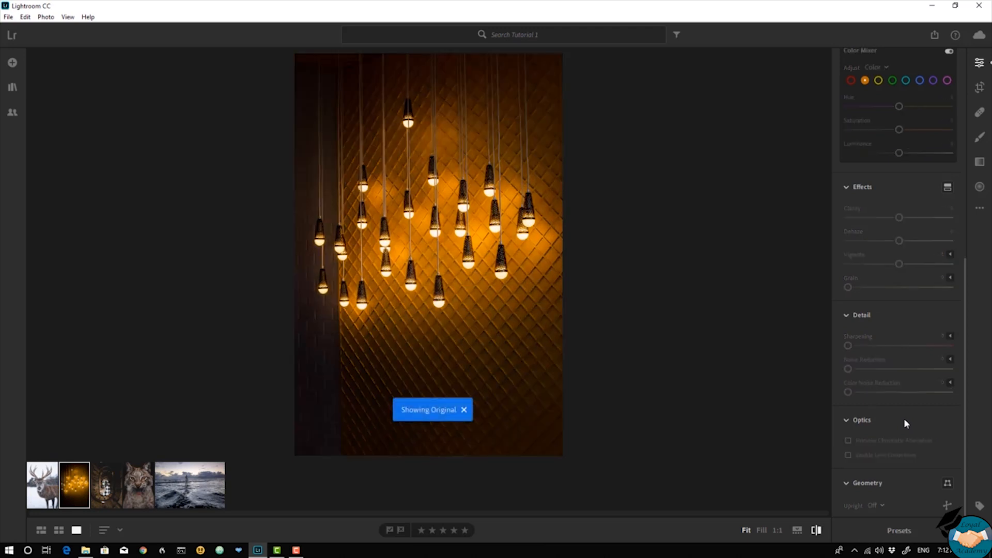
key("backslash")
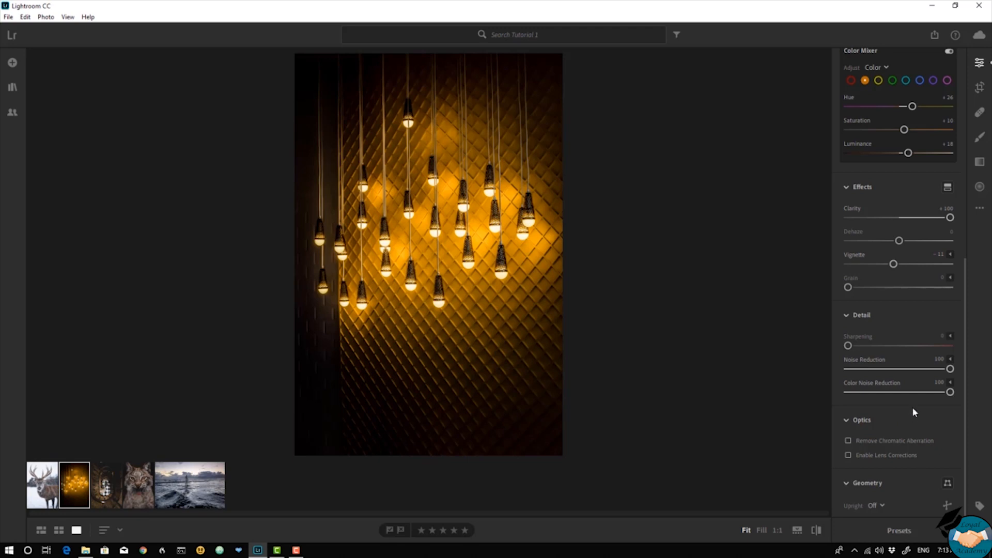
Review the photo's Light, Color Mixer, Effects and Detail adjustments, and check the result against the original again.
scroll(913, 407, "up", 7)
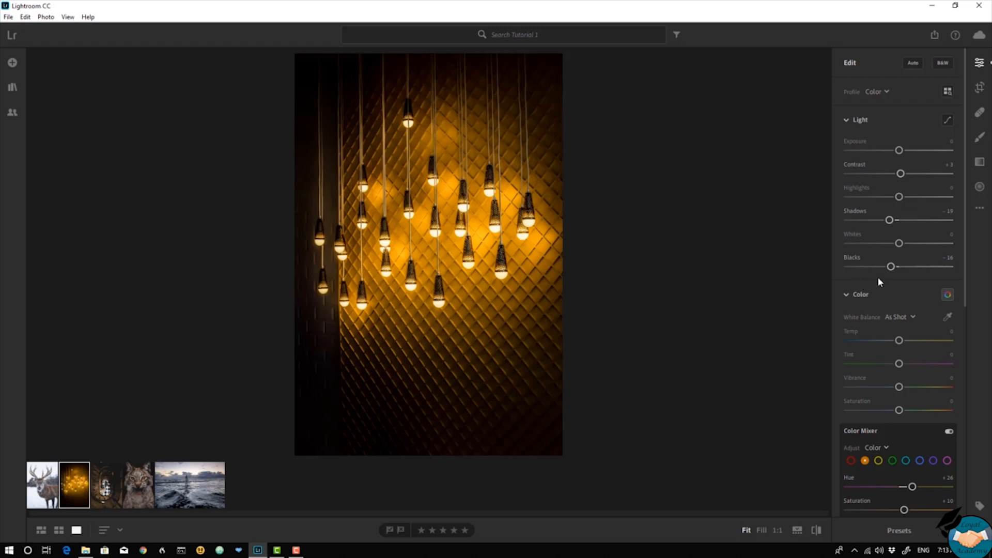
scroll(879, 279, "down", 2)
scroll(845, 290, "down", 2)
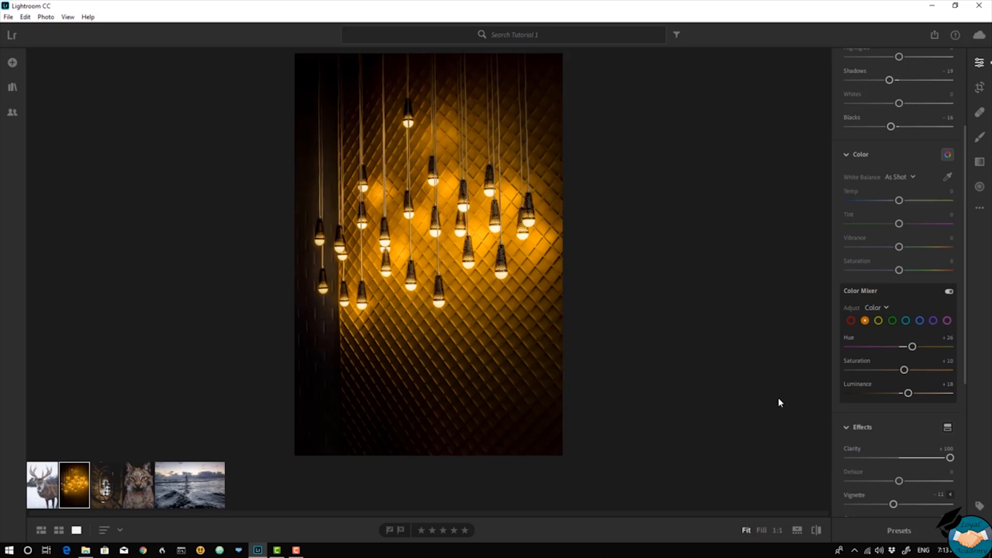
key("Right")
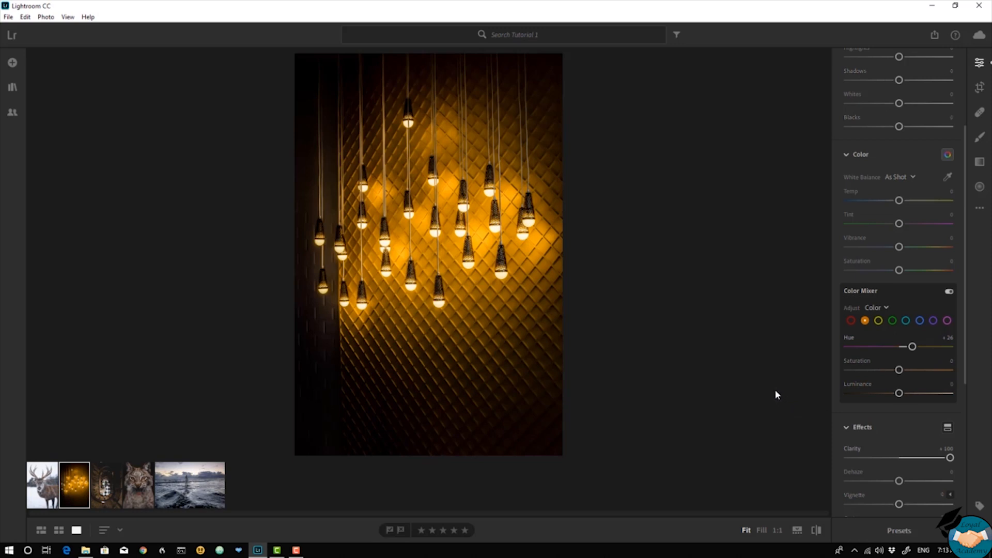
key("Left")
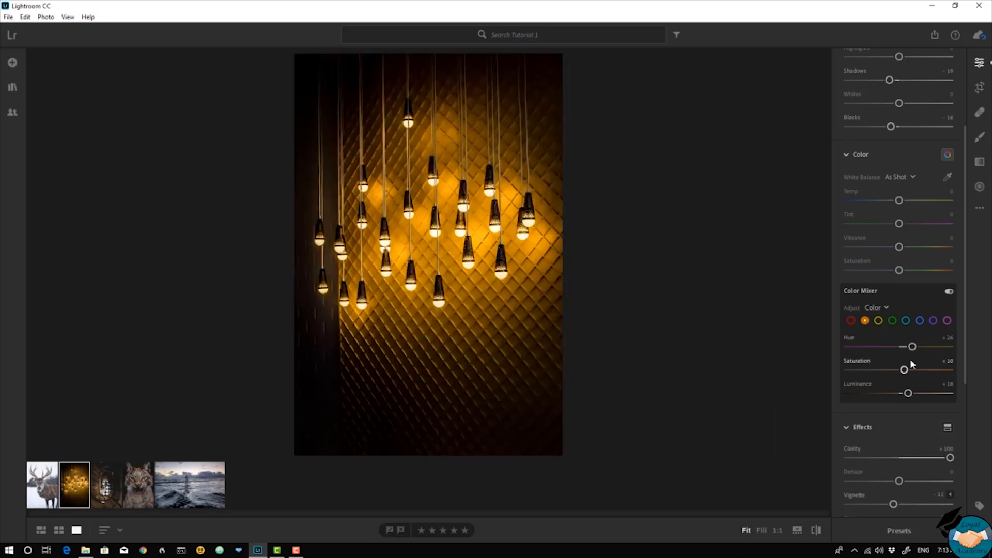
left_click_drag(963, 355, 935, 436)
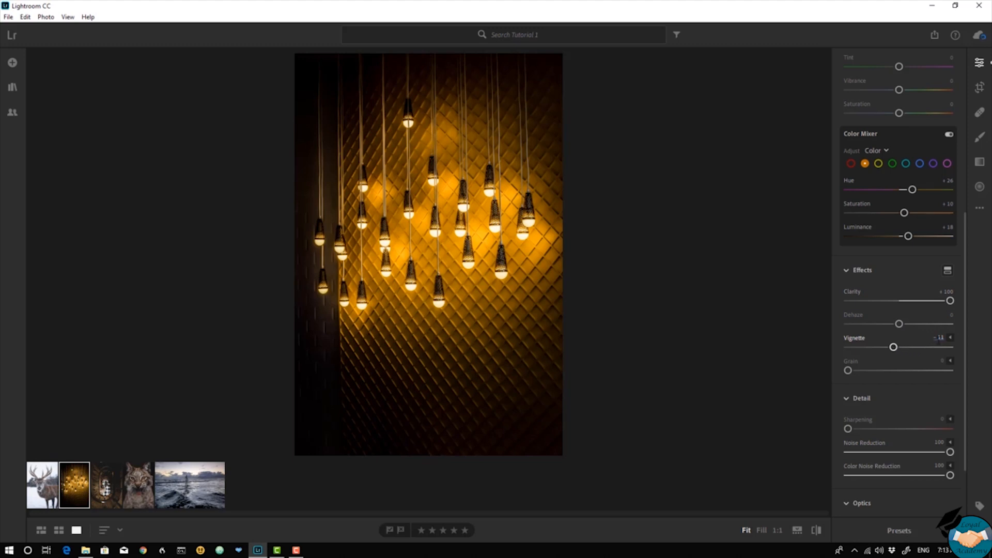
scroll(963, 326, "down", 1)
scroll(964, 327, "down", 1)
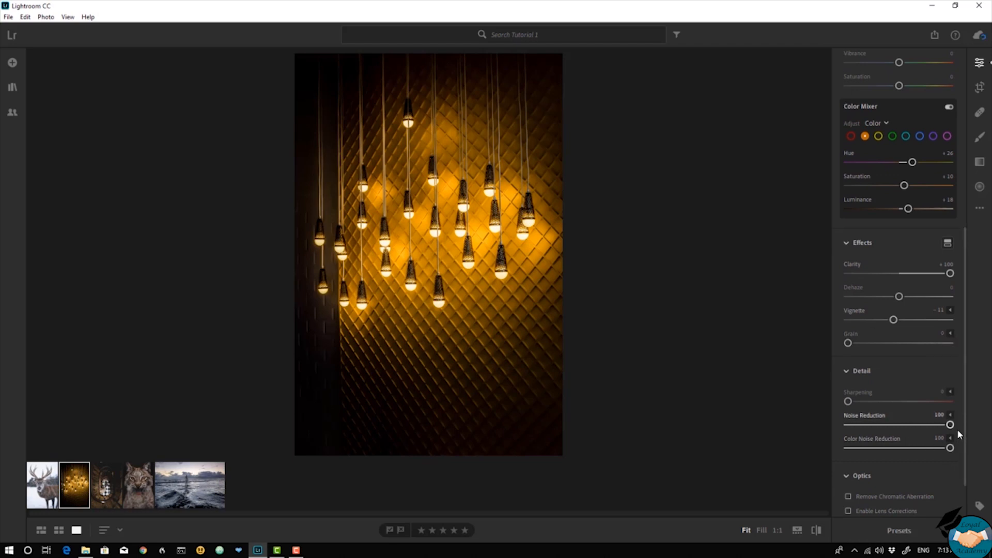
scroll(956, 445, "down", 2)
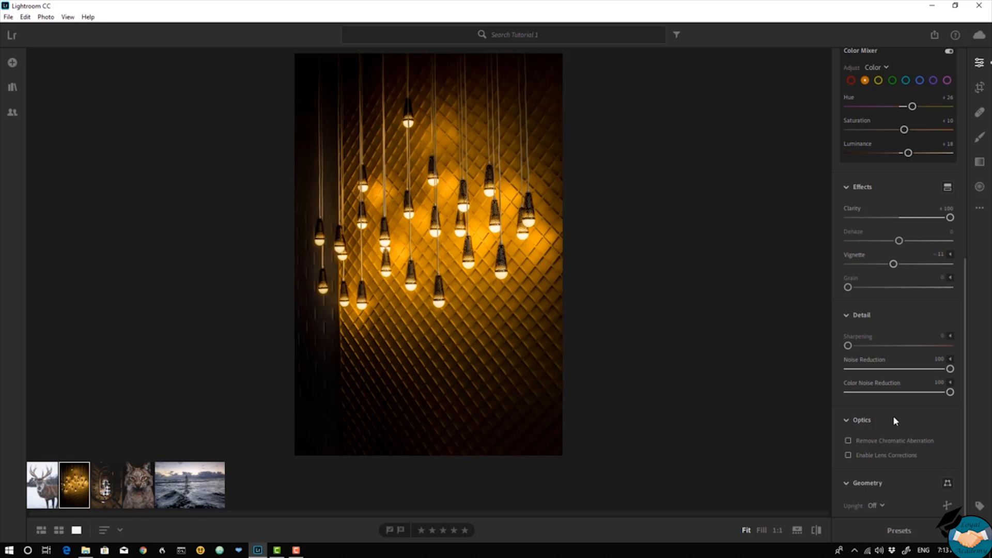
key("backslash")
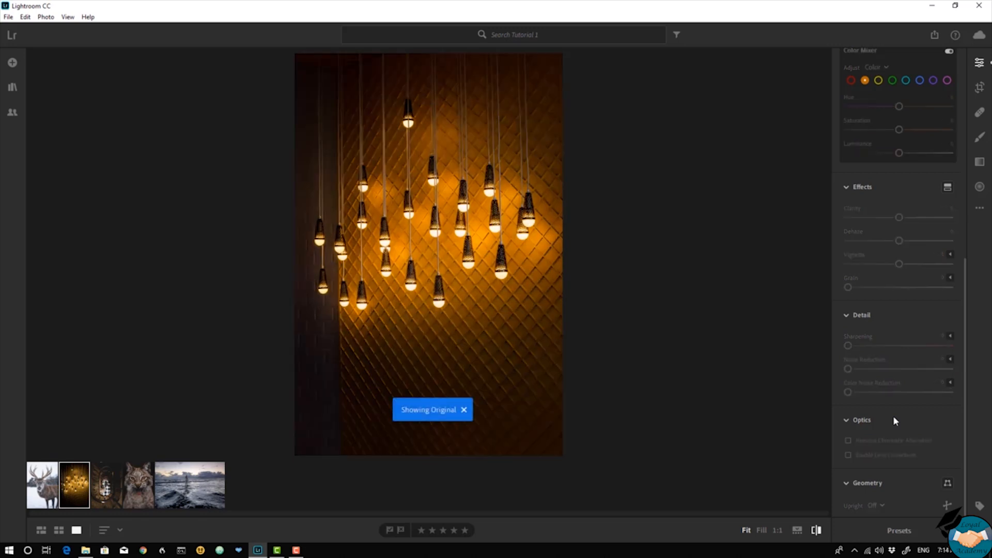
key("backslash")
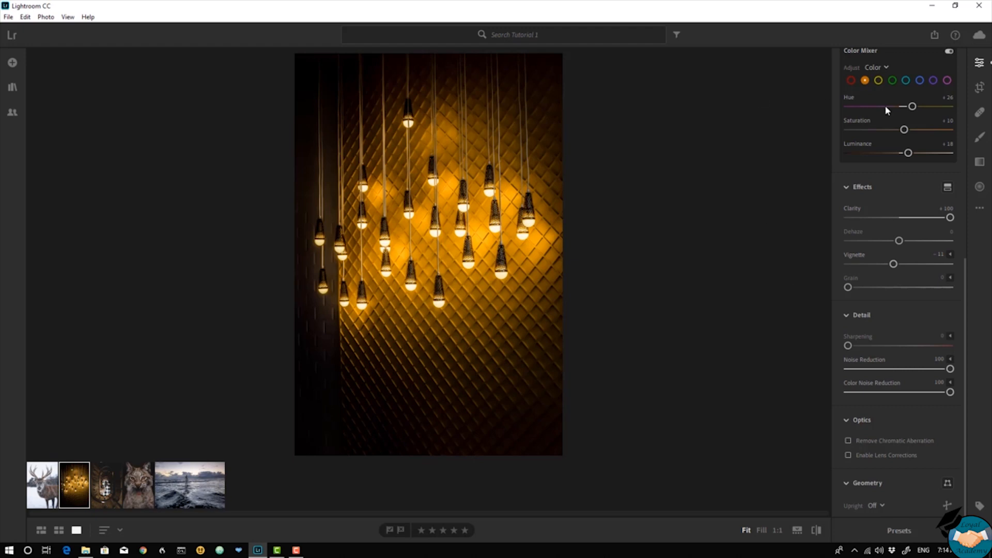
Open the Crop tool for the light-bulbs photo.
left_click(980, 89)
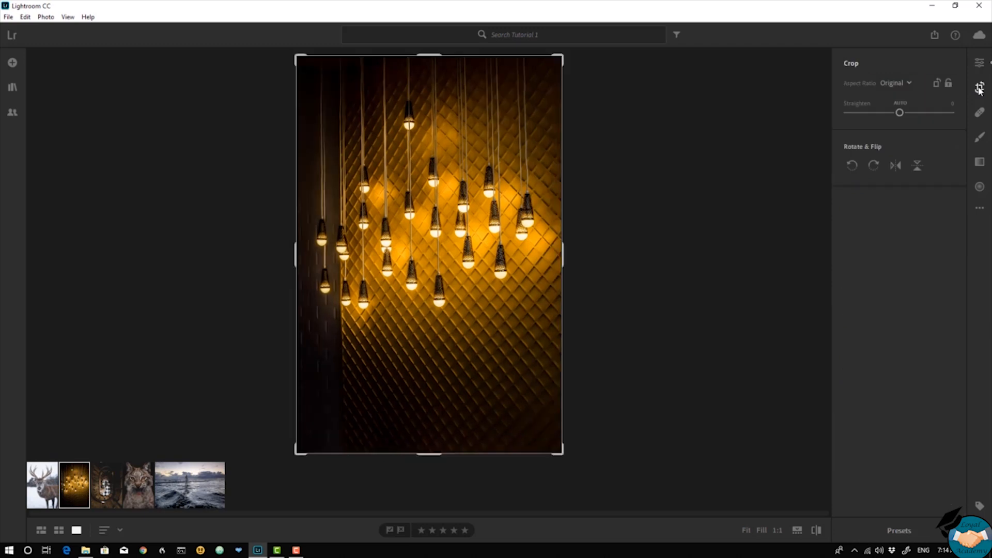